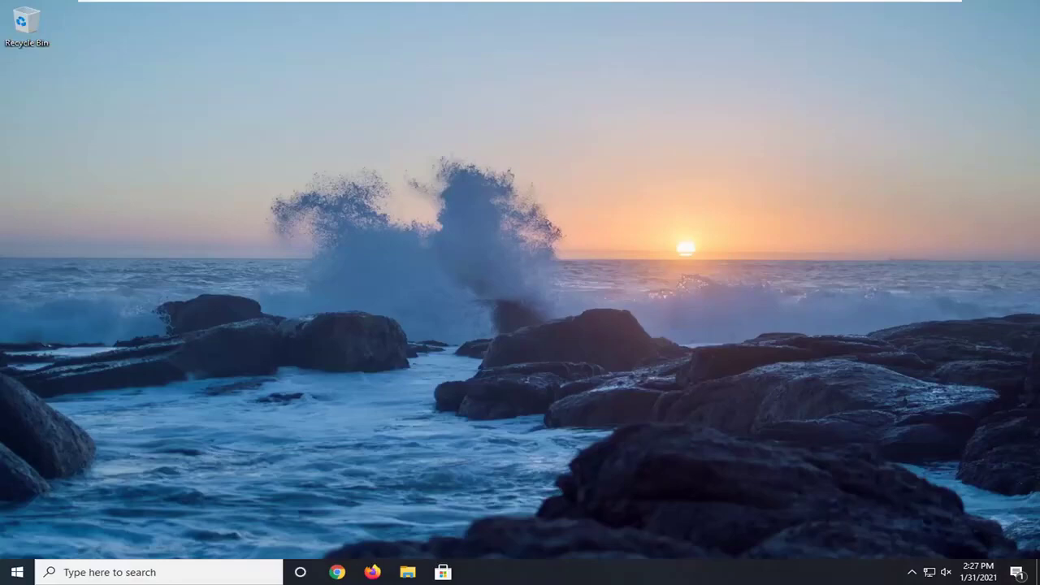
Search the Start menu for regedit and run Registry Editor as administrator.
{"action": "left_click", "coordinate": [17, 572]}
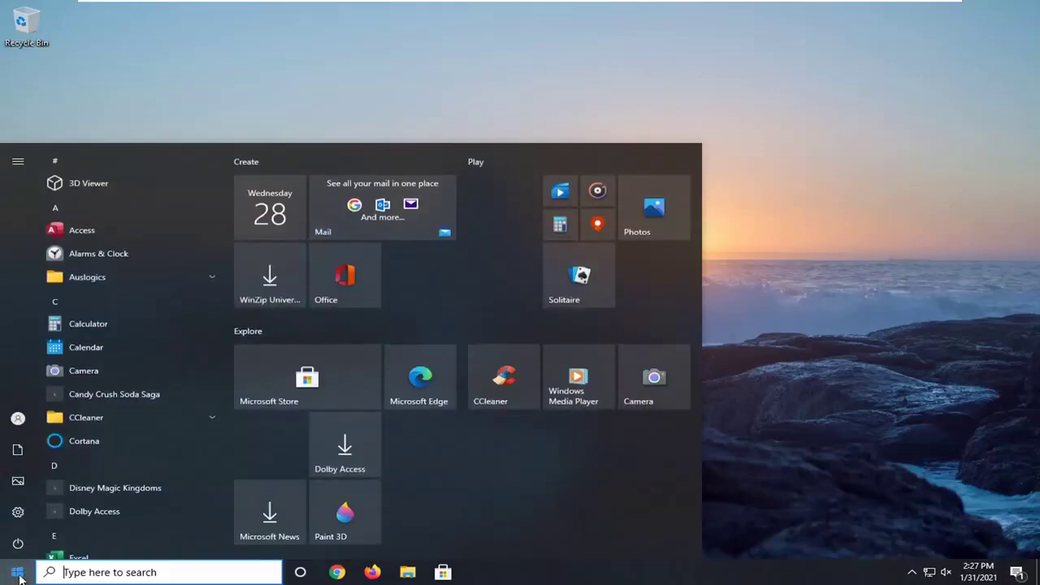
{"action": "type", "text": "regedit"}
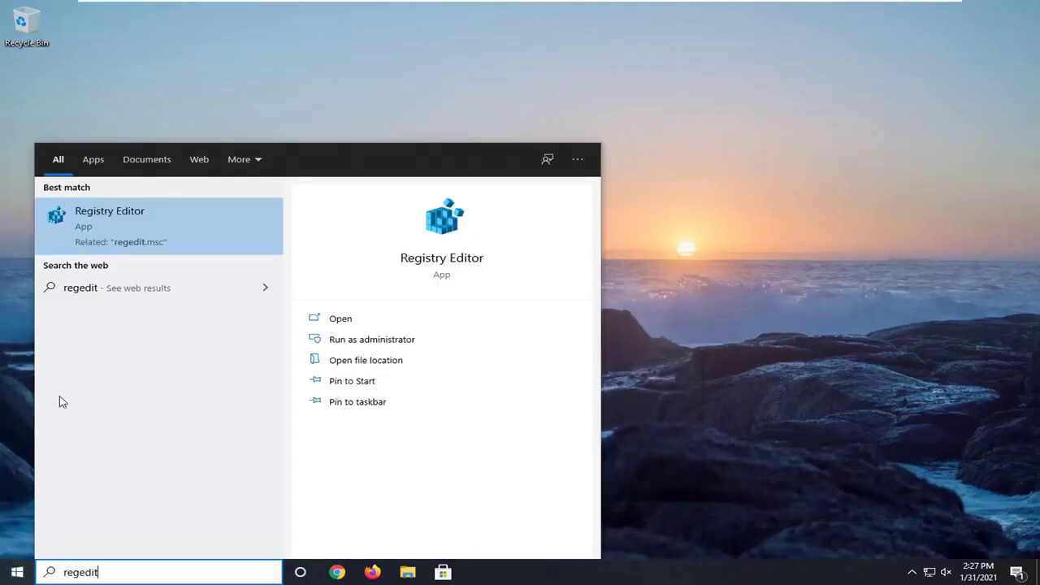
{"action": "right_click", "coordinate": [124, 215]}
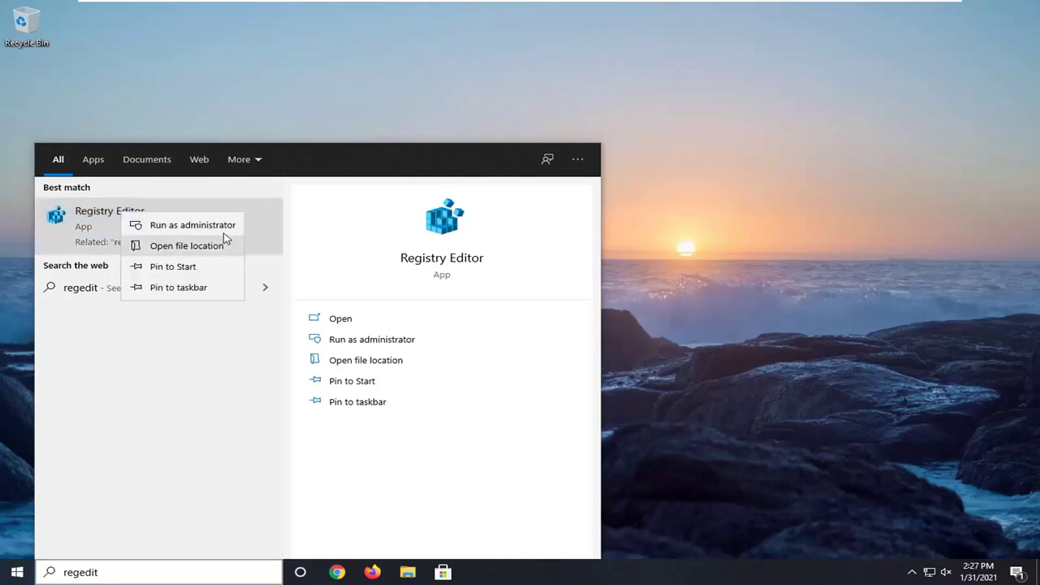
{"action": "left_click", "coordinate": [217, 227]}
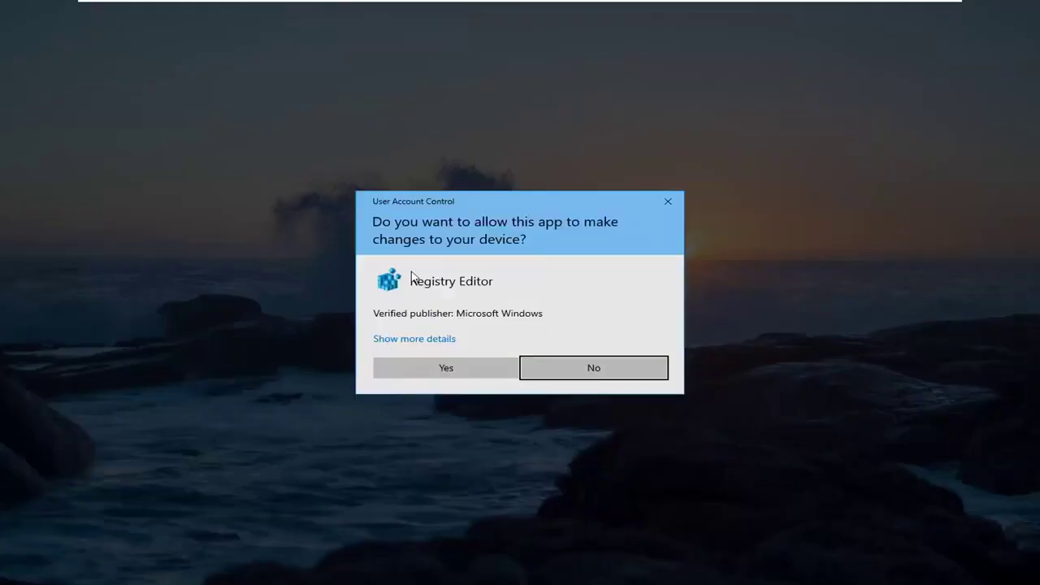
Approve the UAC prompt, then open the export dialog at the Desktop and cancel without saving.
{"action": "left_click", "coordinate": [456, 370]}
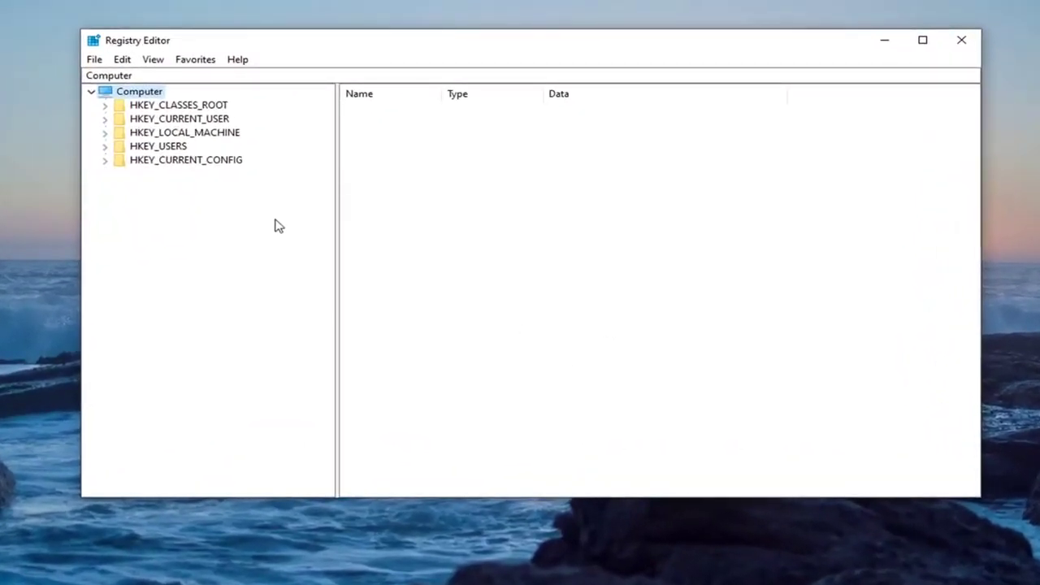
{"action": "left_click", "coordinate": [95, 60]}
{"action": "left_click", "coordinate": [111, 95]}
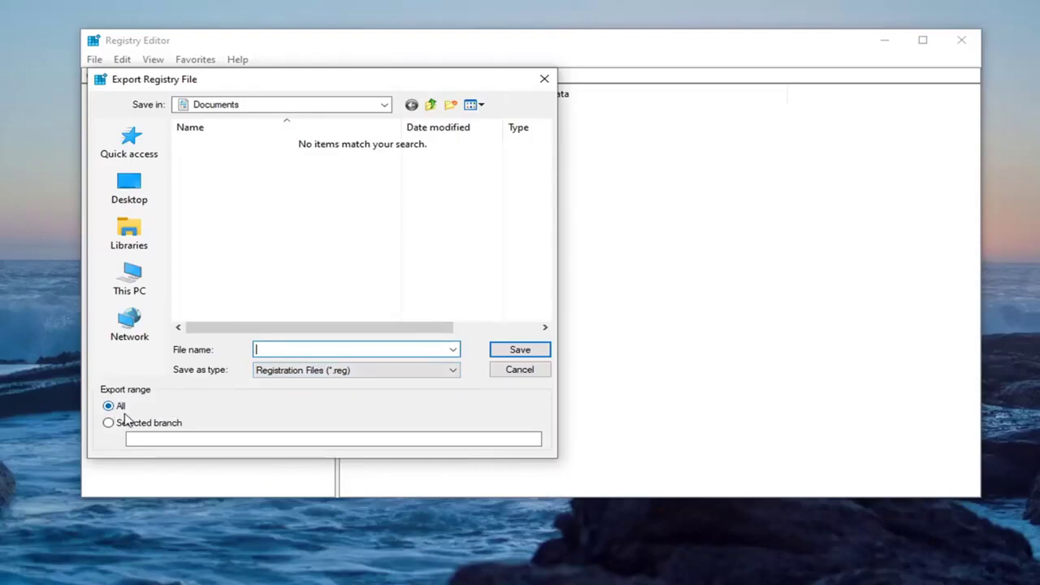
{"action": "left_click", "coordinate": [130, 187]}
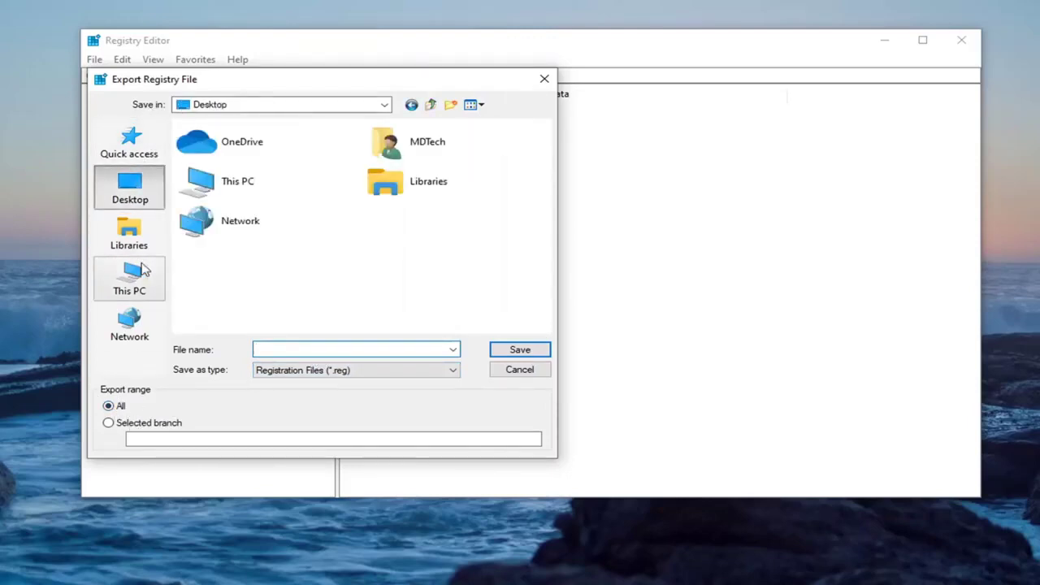
{"action": "left_click", "coordinate": [516, 373]}
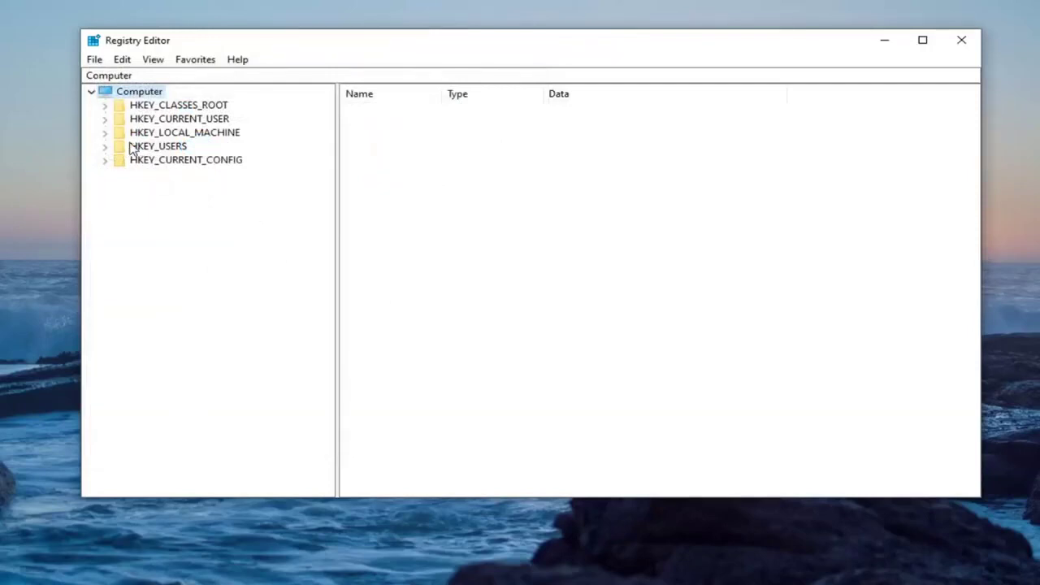
Open the registry import dialog, browse to the Desktop, and cancel without importing.
{"action": "left_click", "coordinate": [94, 59]}
{"action": "left_click", "coordinate": [121, 93]}
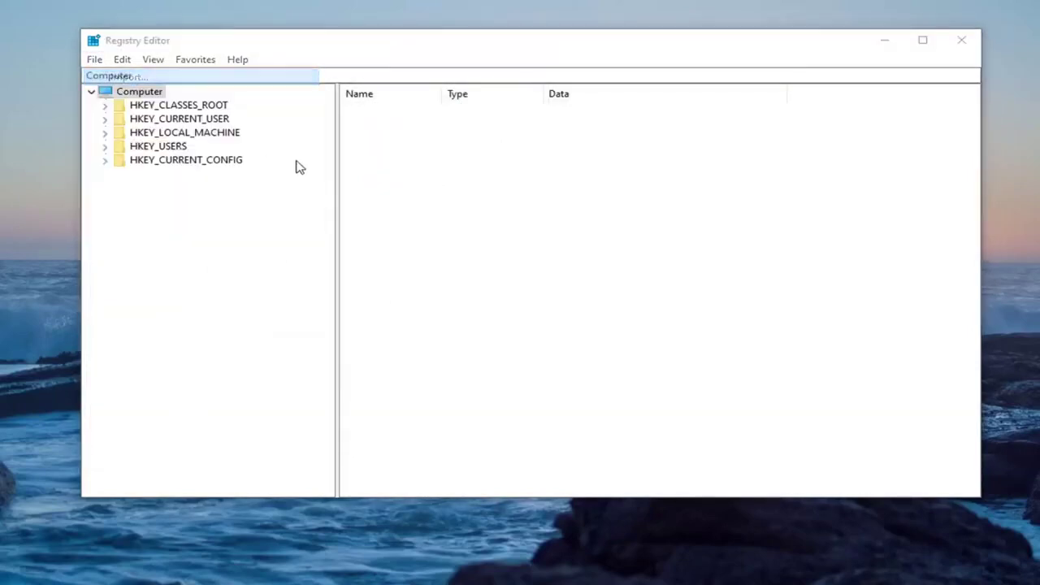
{"action": "left_click", "coordinate": [110, 213]}
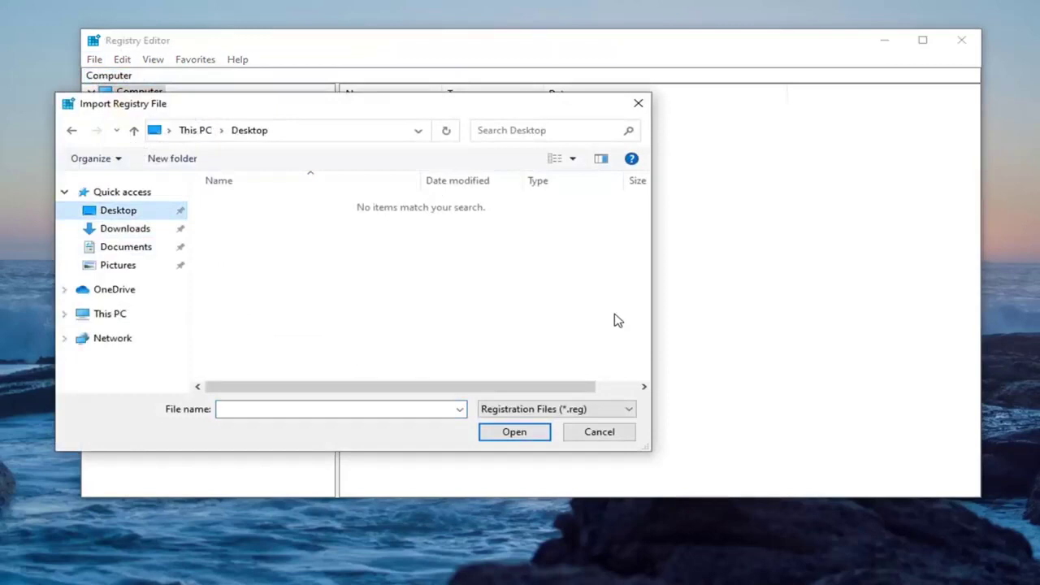
{"action": "left_click", "coordinate": [599, 433]}
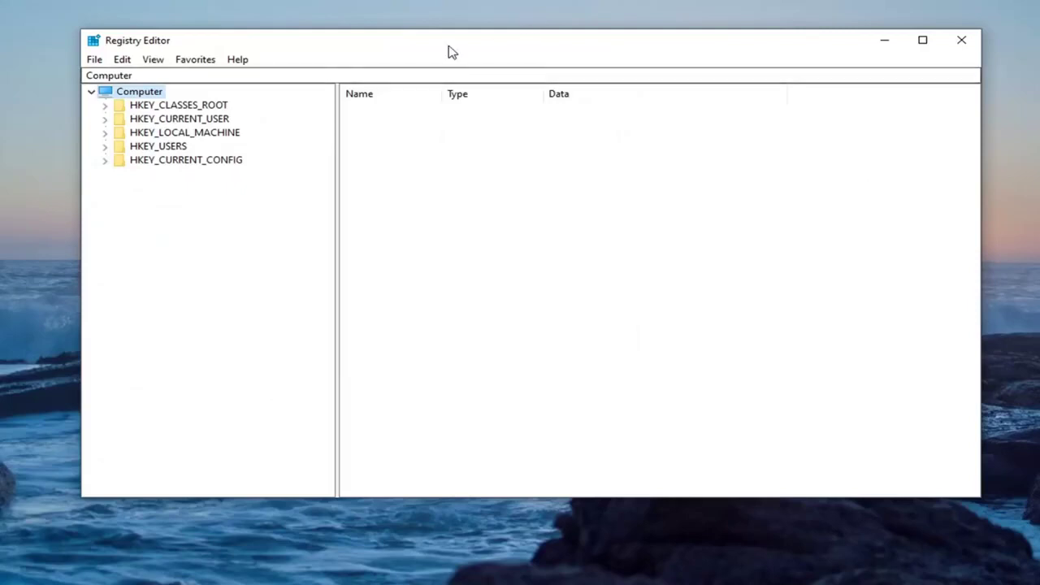
Expand HKEY_CURRENT_USER\SOFTWARE\Microsoft\Windows\CurrentVersion in the key tree.
{"action": "left_click", "coordinate": [194, 120]}
{"action": "double_click", "coordinate": [193, 120]}
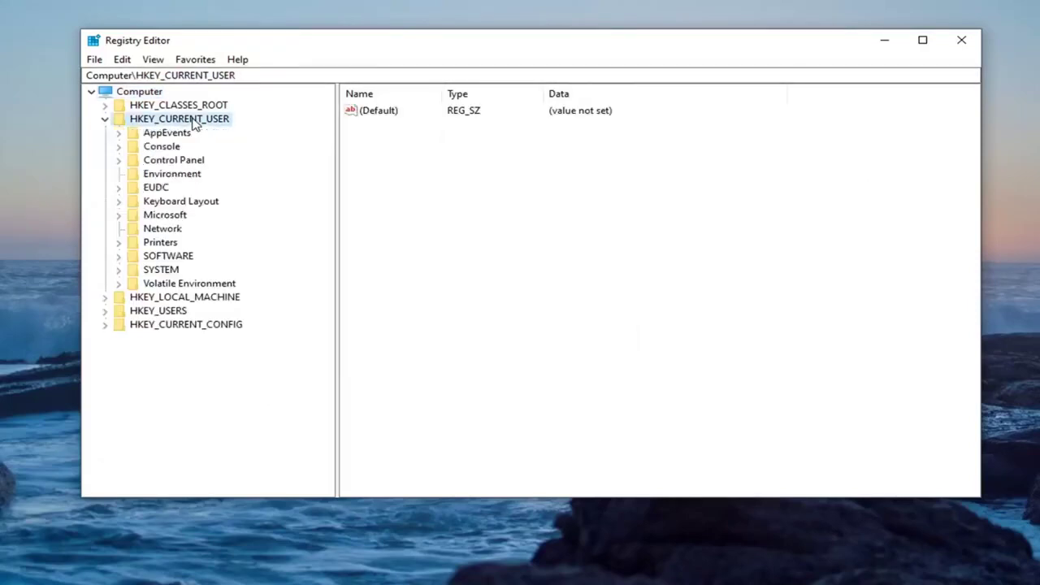
{"action": "double_click", "coordinate": [152, 257]}
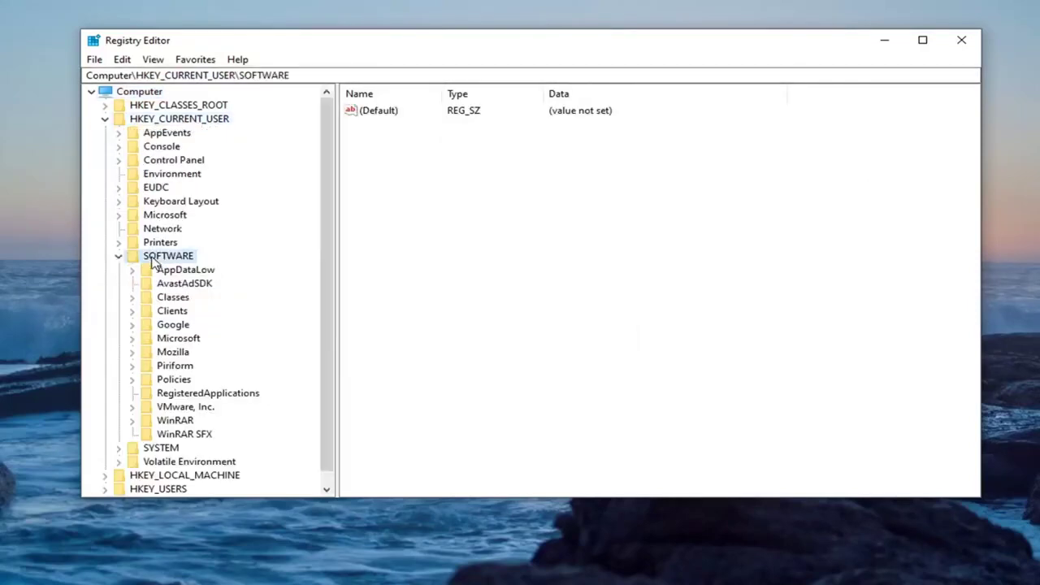
{"action": "double_click", "coordinate": [165, 339]}
{"action": "scroll", "coordinate": [173, 336], "scroll_direction": "down", "scroll_amount": 1}
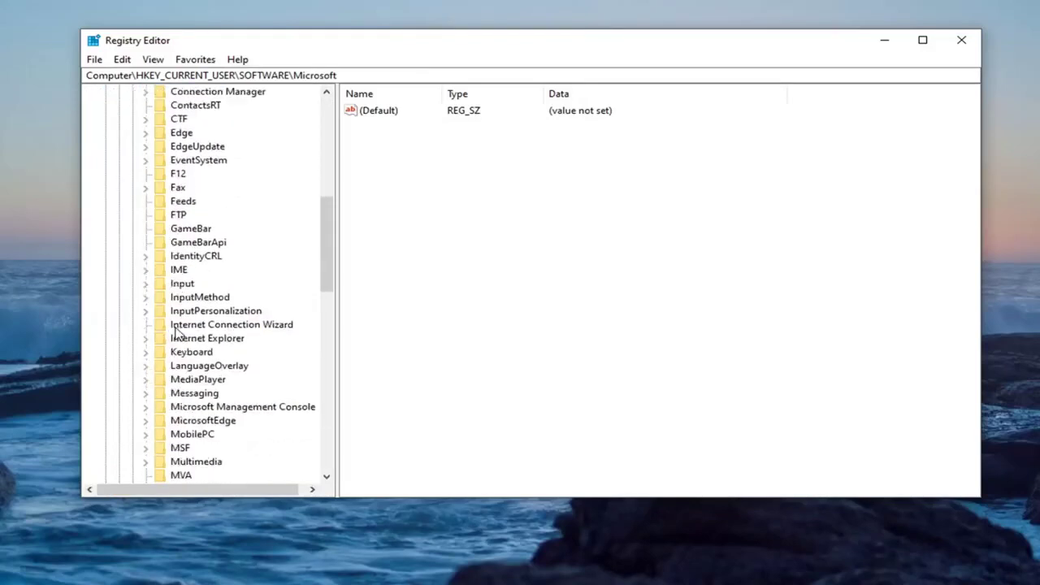
{"action": "scroll", "coordinate": [177, 333], "scroll_direction": "down", "scroll_amount": 13}
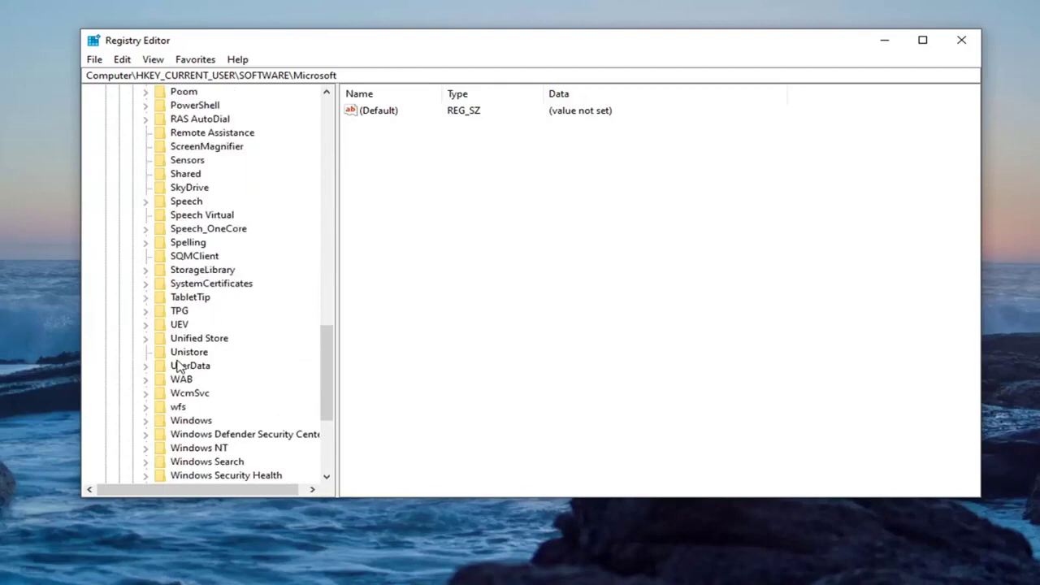
{"action": "scroll", "coordinate": [178, 367], "scroll_direction": "down", "scroll_amount": 2}
{"action": "double_click", "coordinate": [191, 340]}
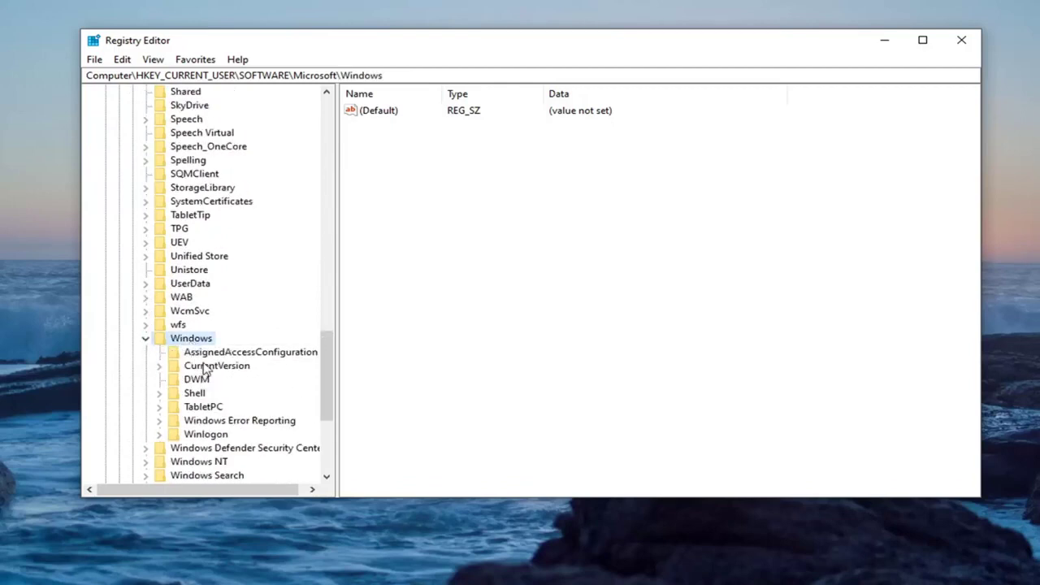
{"action": "left_click", "coordinate": [195, 370]}
{"action": "double_click", "coordinate": [191, 370]}
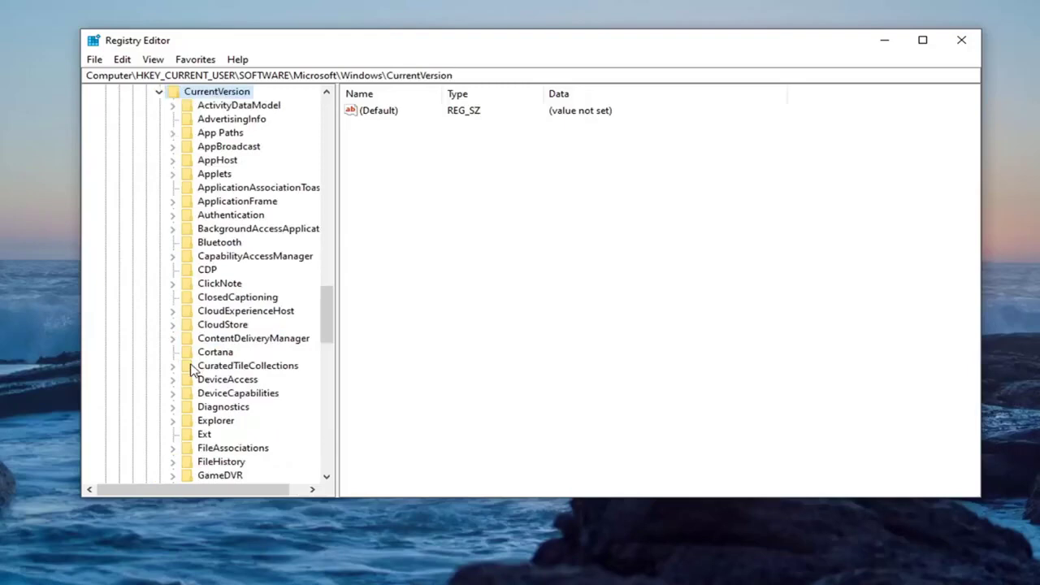
{"action": "scroll", "coordinate": [199, 367], "scroll_direction": "down", "scroll_amount": 8}
Expand Policies and open its Explorer key, showing NoSecurityTab set to 1.
{"action": "left_click", "coordinate": [212, 313]}
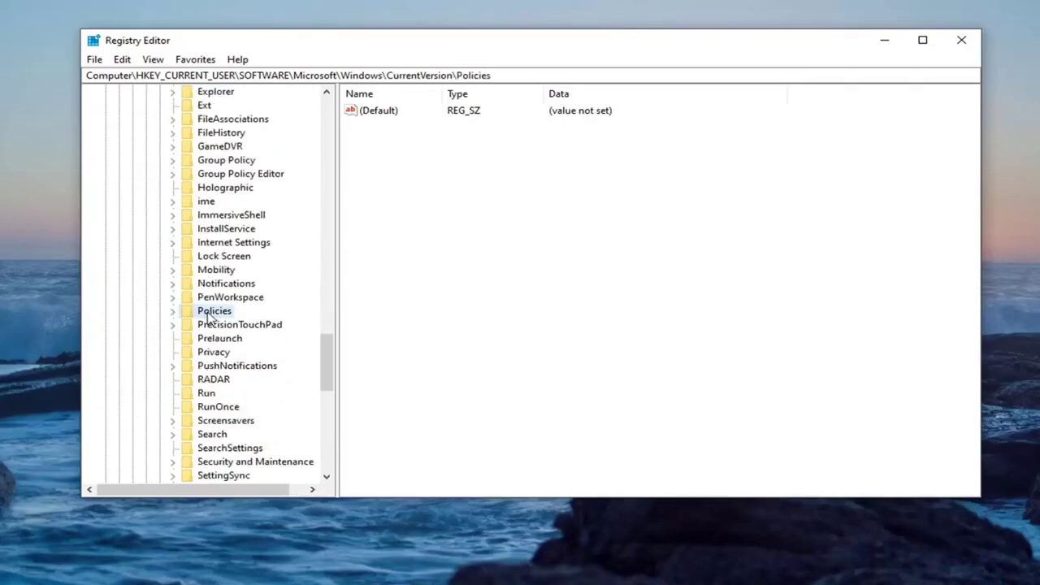
{"action": "double_click", "coordinate": [221, 317]}
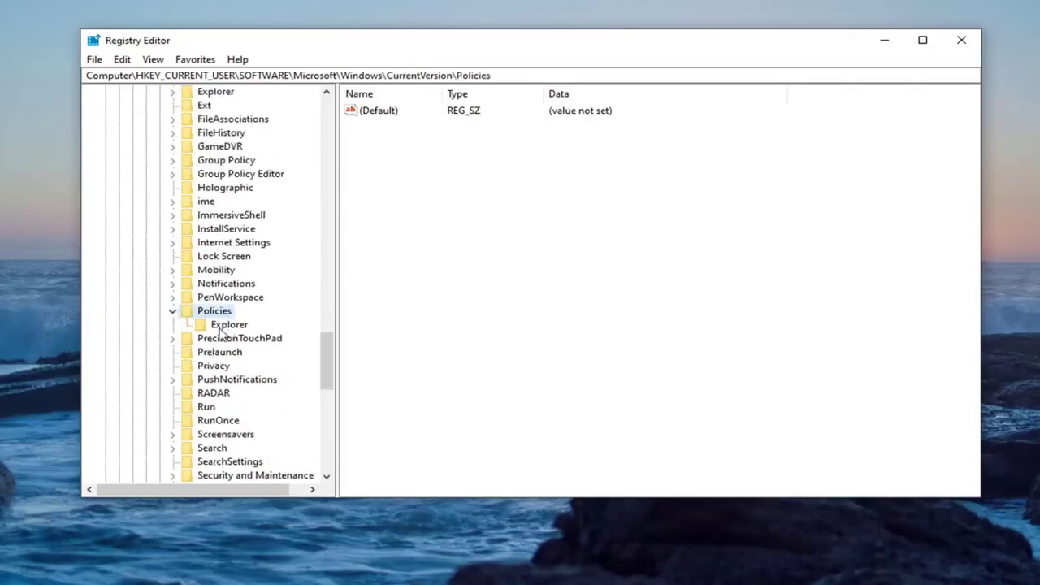
{"action": "left_click", "coordinate": [228, 325]}
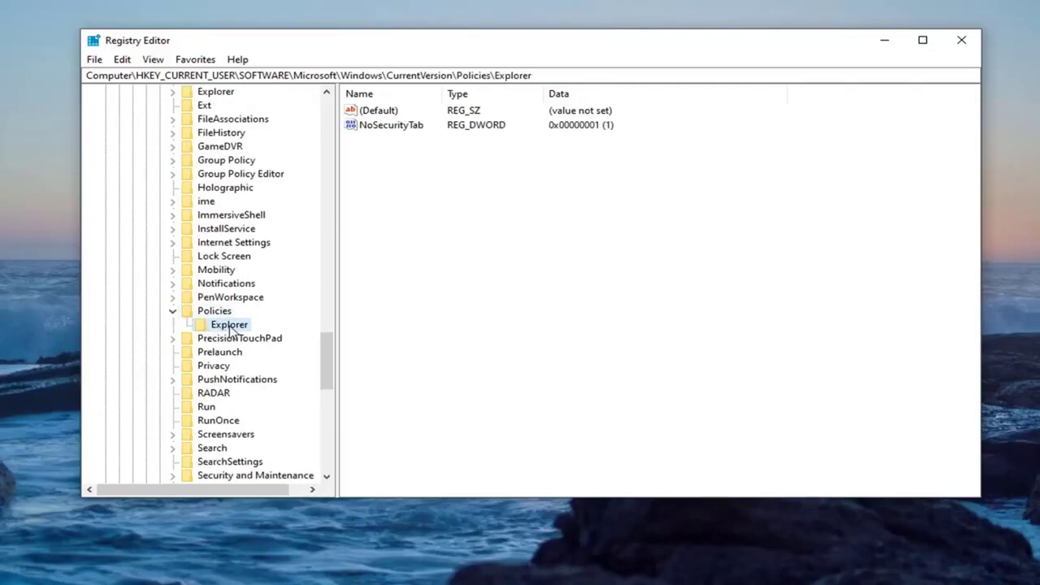
{"action": "left_click", "coordinate": [215, 313]}
{"action": "right_click", "coordinate": [214, 312]}
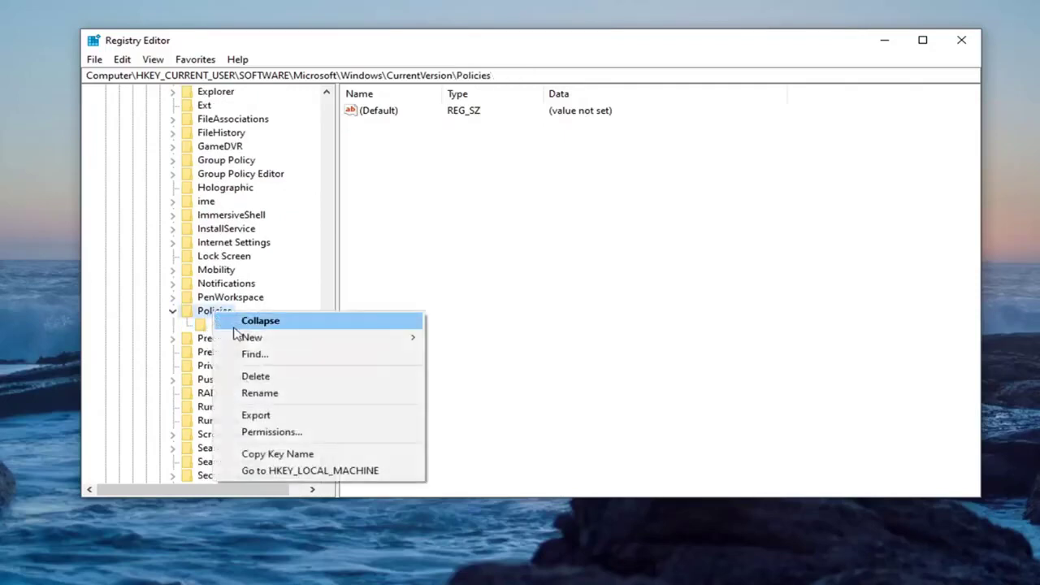
{"action": "mouse_move", "coordinate": [255, 339]}
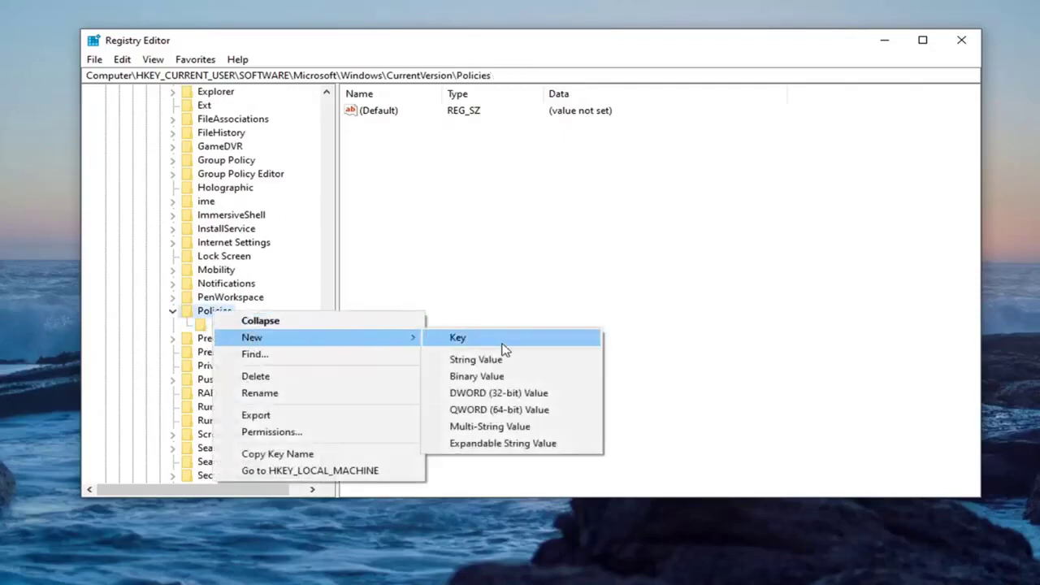
{"action": "left_click", "coordinate": [180, 336]}
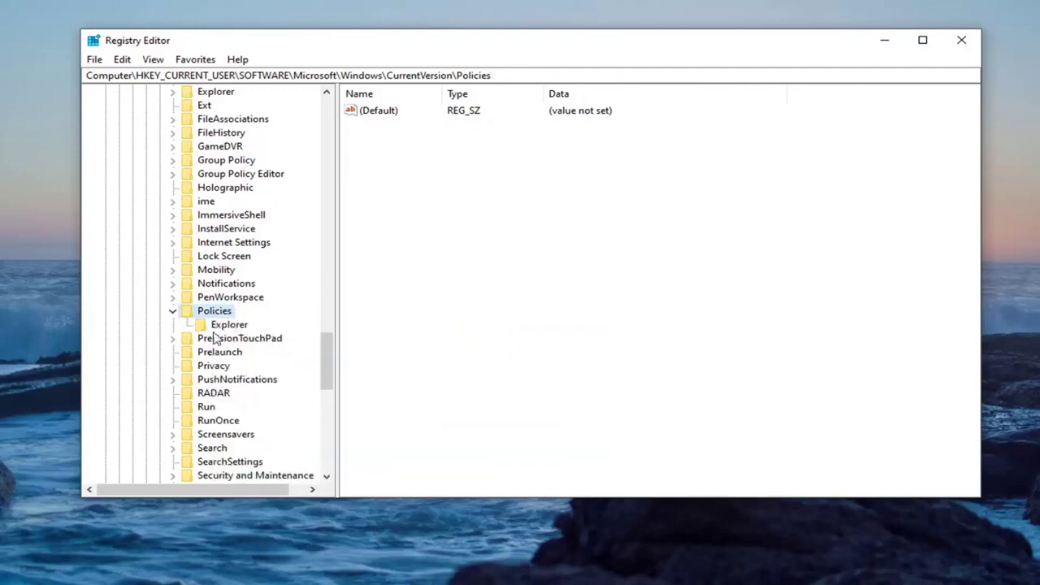
{"action": "left_click", "coordinate": [234, 328]}
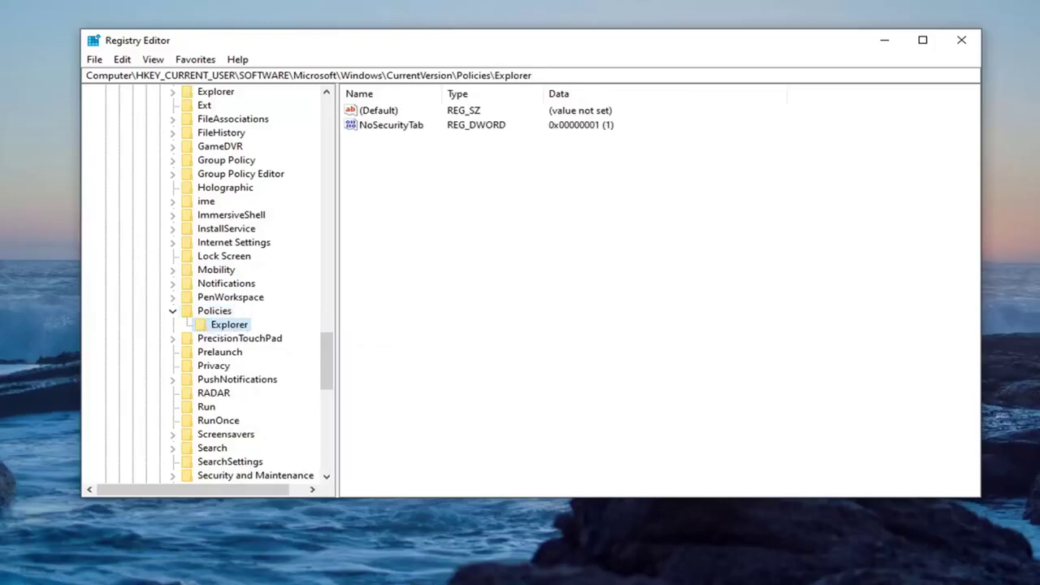
Create a DWORD (32-bit) value in the Explorer key and name it NoViewOnDrive.
{"action": "left_click", "coordinate": [416, 180]}
{"action": "right_click", "coordinate": [460, 187]}
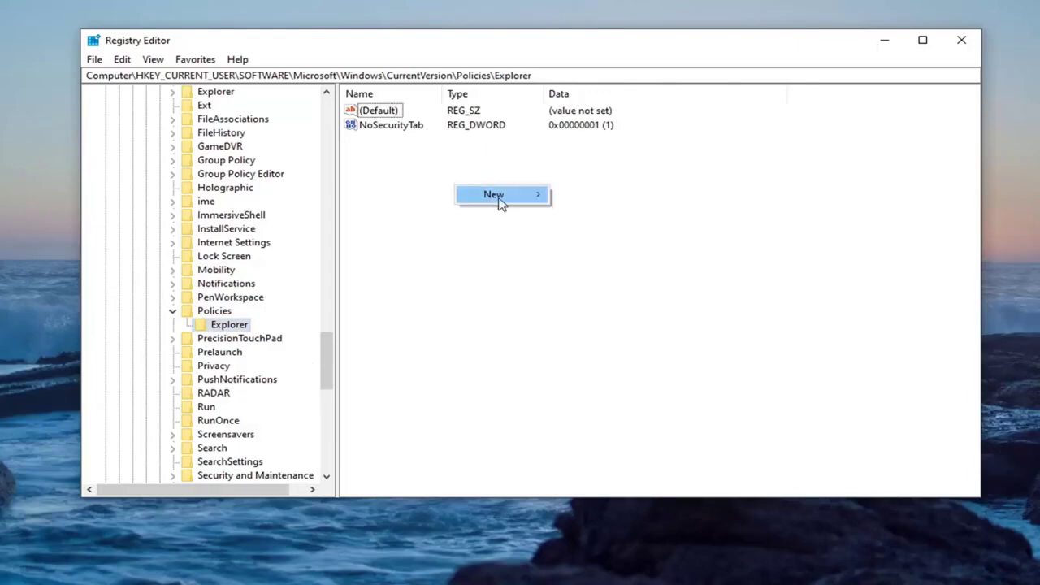
{"action": "mouse_move", "coordinate": [499, 202]}
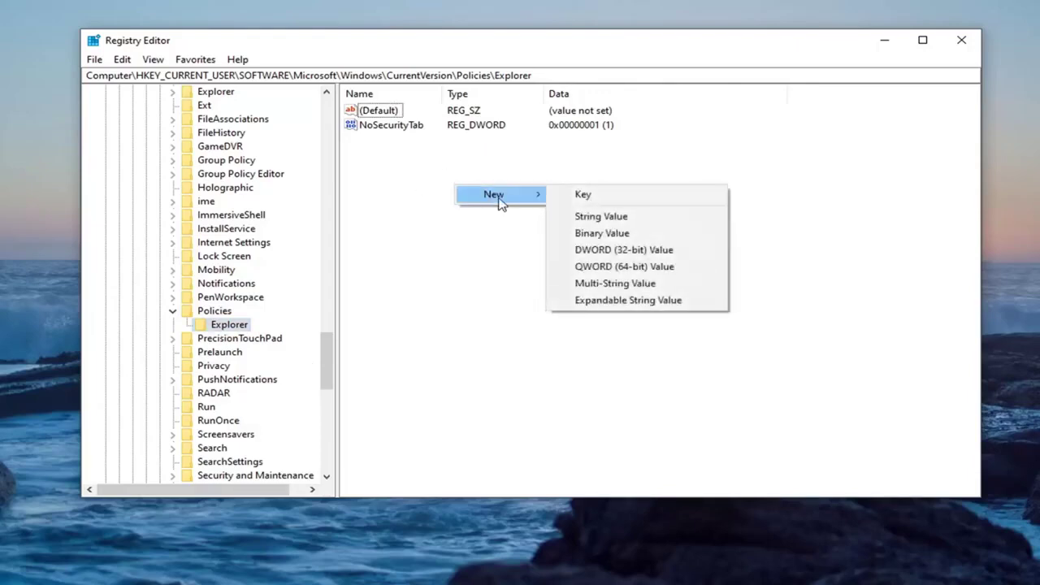
{"action": "left_click", "coordinate": [644, 250]}
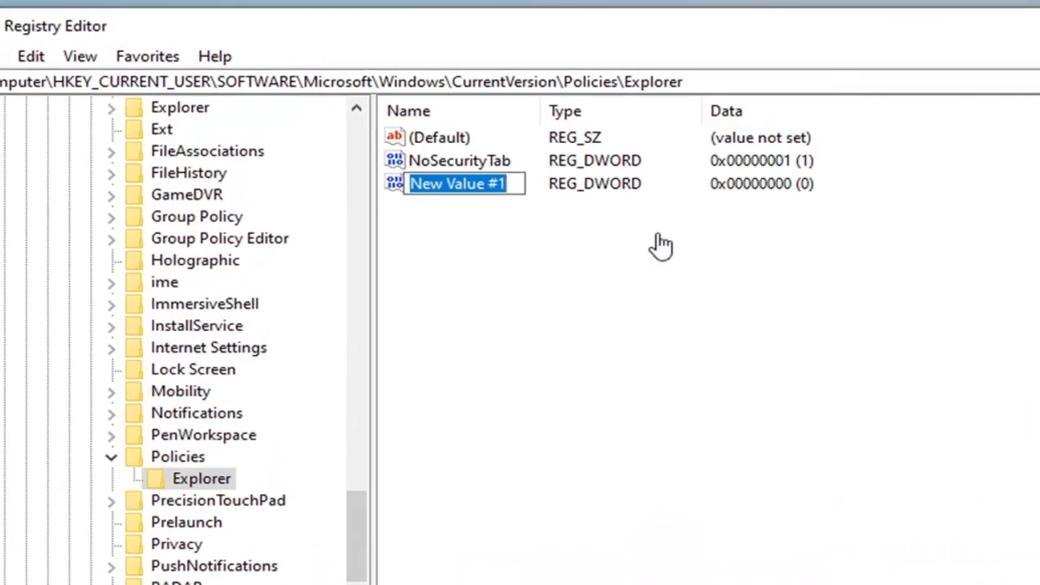
{"action": "left_click", "coordinate": [496, 183]}
{"action": "left_click_drag", "start_coordinate": [502, 184], "coordinate": [410, 184]}
{"action": "type", "text": "No"}
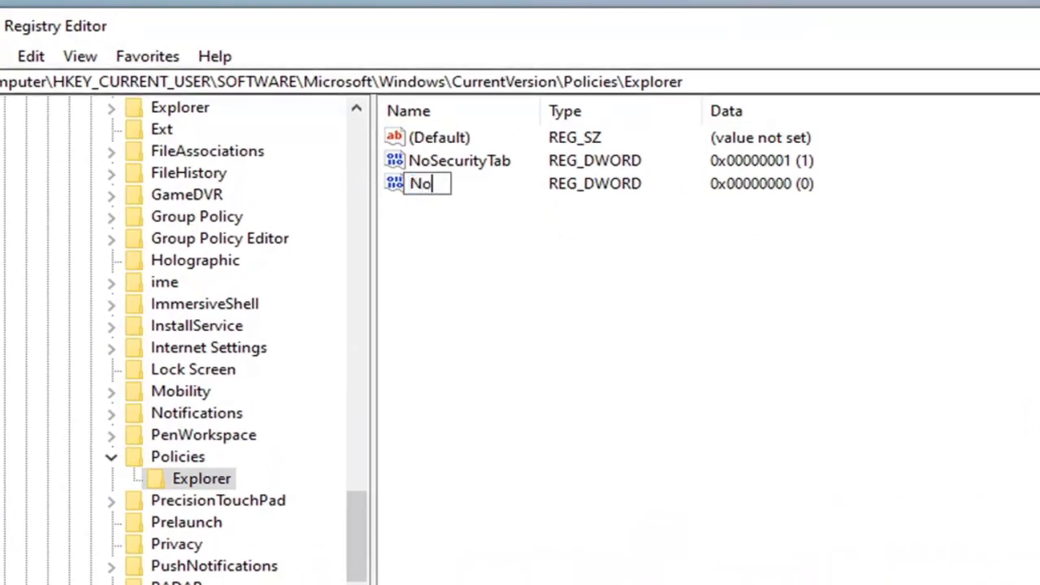
{"action": "type", "text": "ViewOn"}
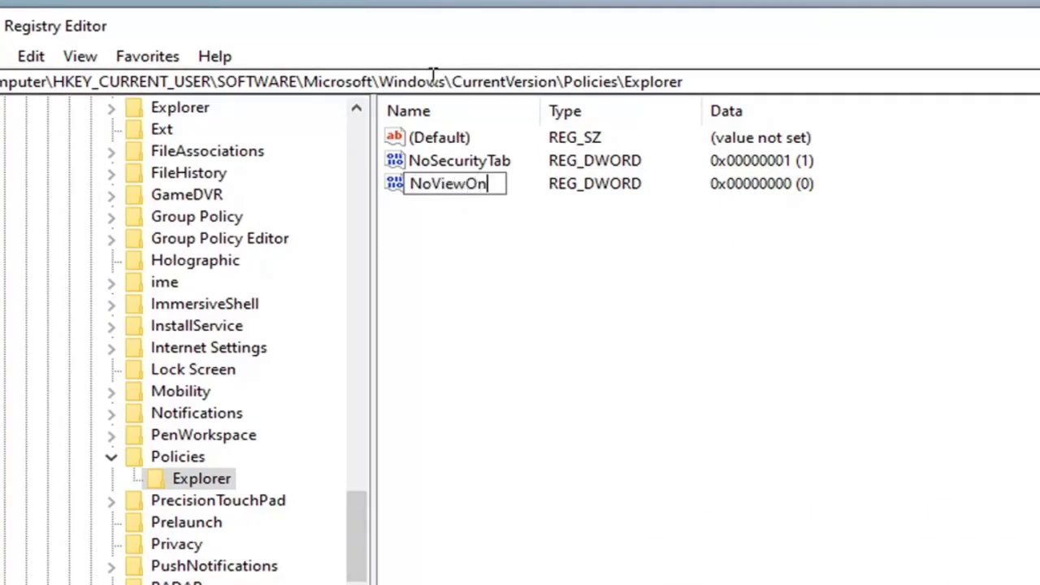
{"action": "type", "text": "Drive"}
{"action": "key", "text": "Return"}
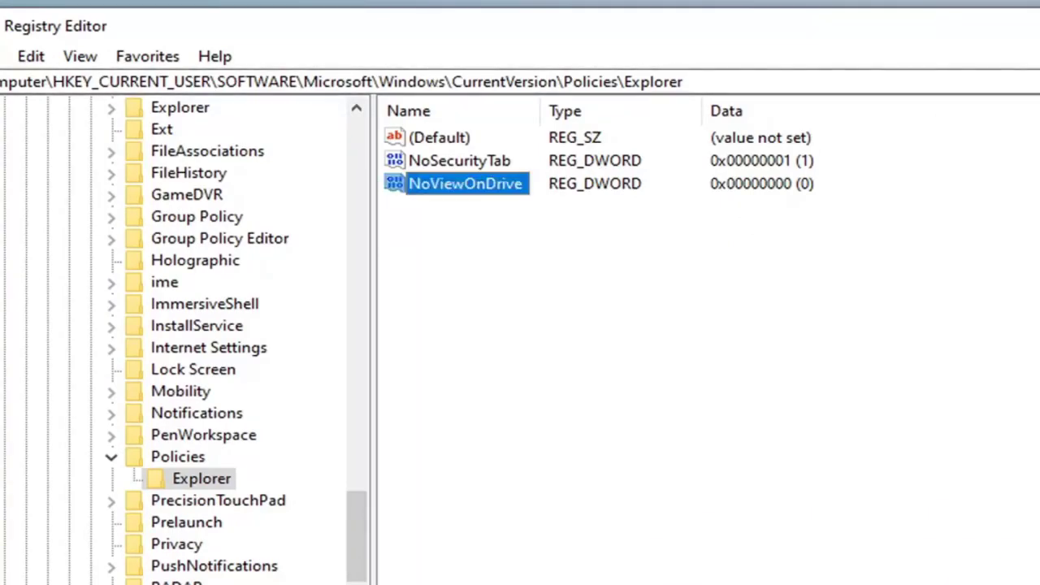
Edit NoViewOnDrive with Decimal base and value data 1, then confirm.
{"action": "double_click", "coordinate": [480, 188]}
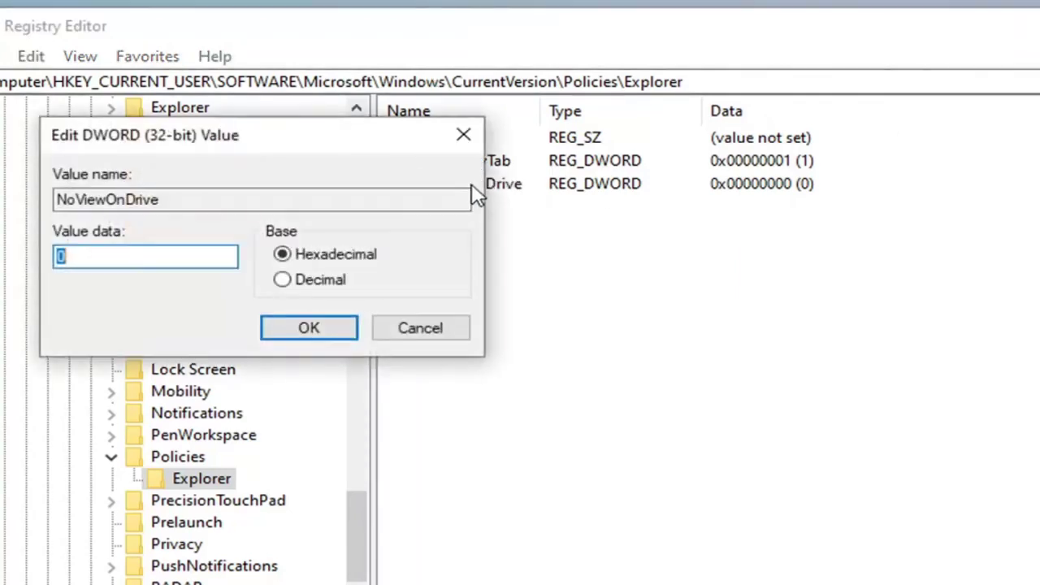
{"action": "left_click", "coordinate": [282, 280]}
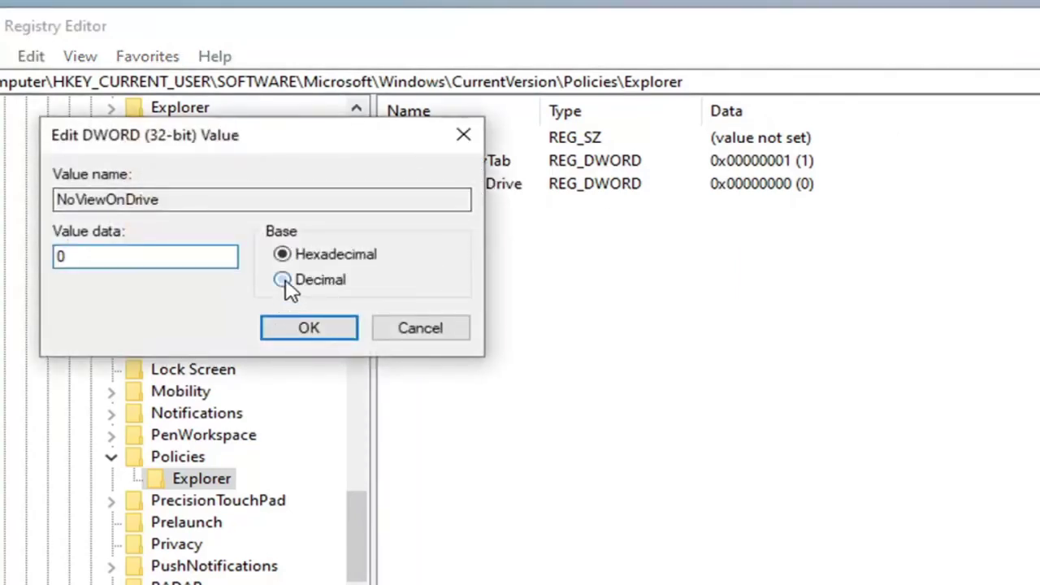
{"action": "left_click_drag", "start_coordinate": [302, 150], "coordinate": [650, 225]}
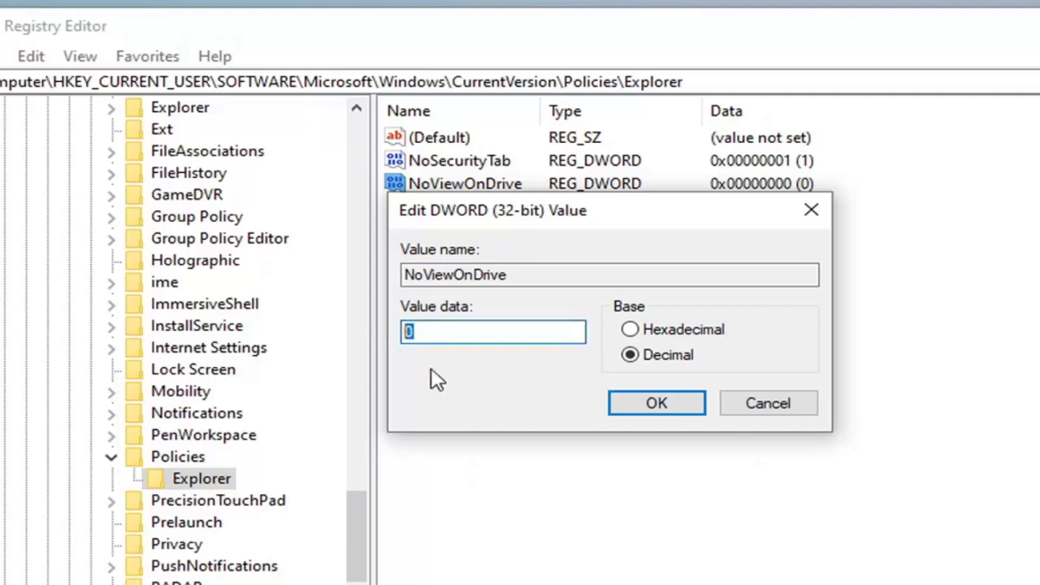
{"action": "type", "text": "1"}
{"action": "left_click", "coordinate": [680, 419]}
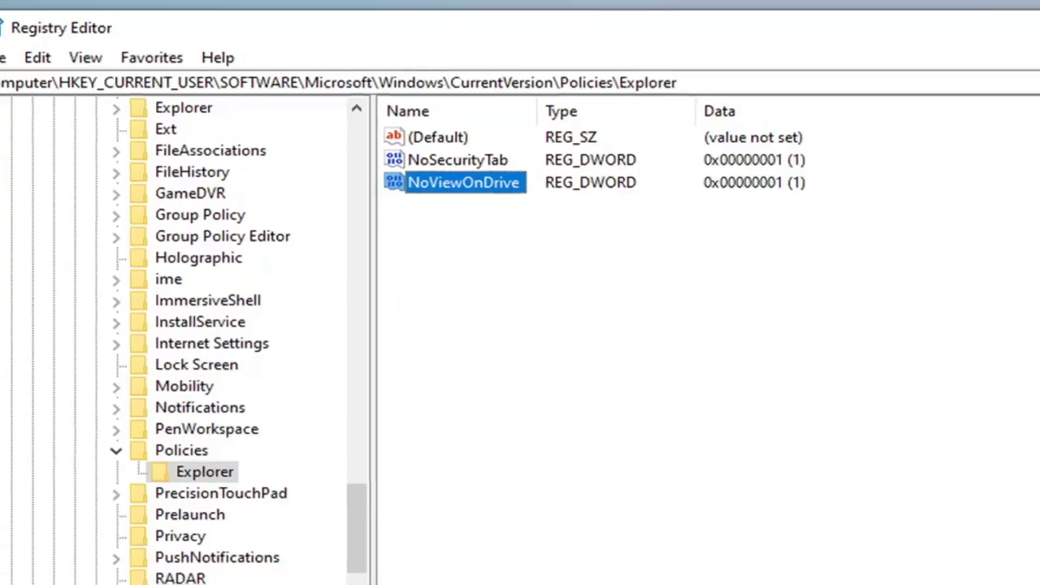
Collapse the Policies, CurrentVersion and Windows keys in the tree.
{"action": "left_click", "coordinate": [171, 379]}
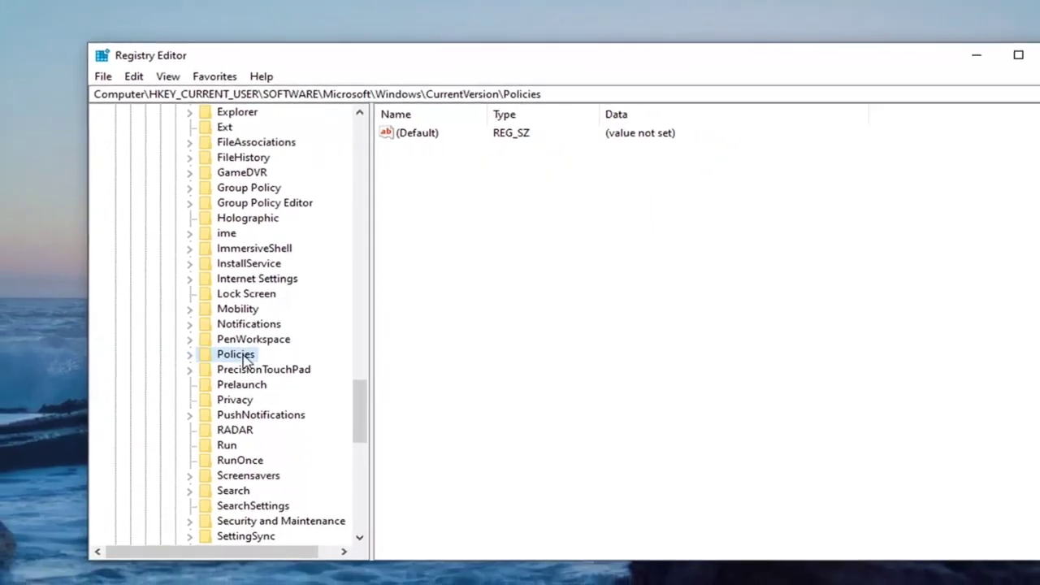
{"action": "scroll", "coordinate": [244, 325], "scroll_direction": "up", "scroll_amount": 8}
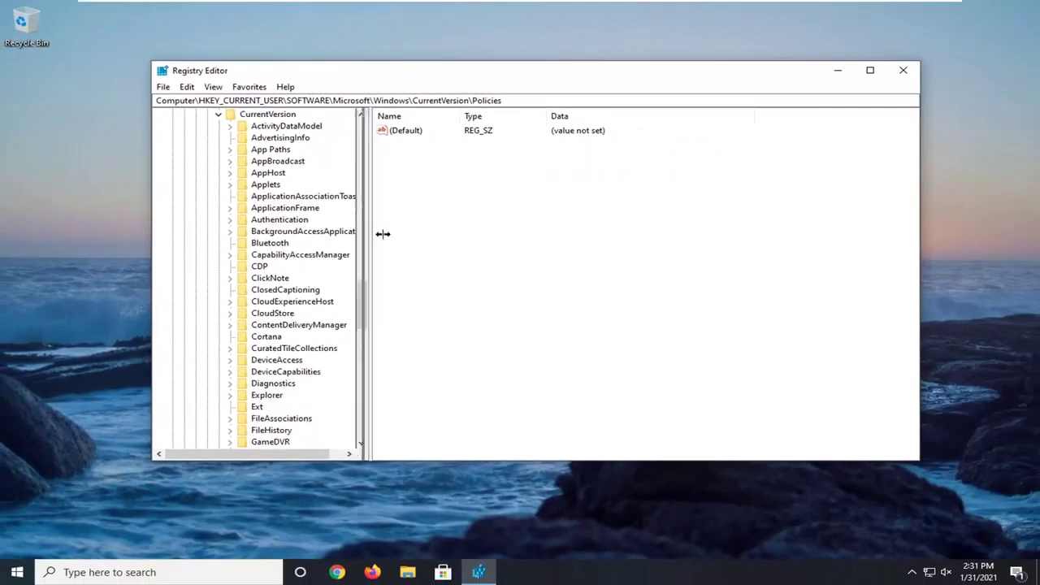
{"action": "left_click_drag", "start_coordinate": [383, 234], "coordinate": [415, 244]}
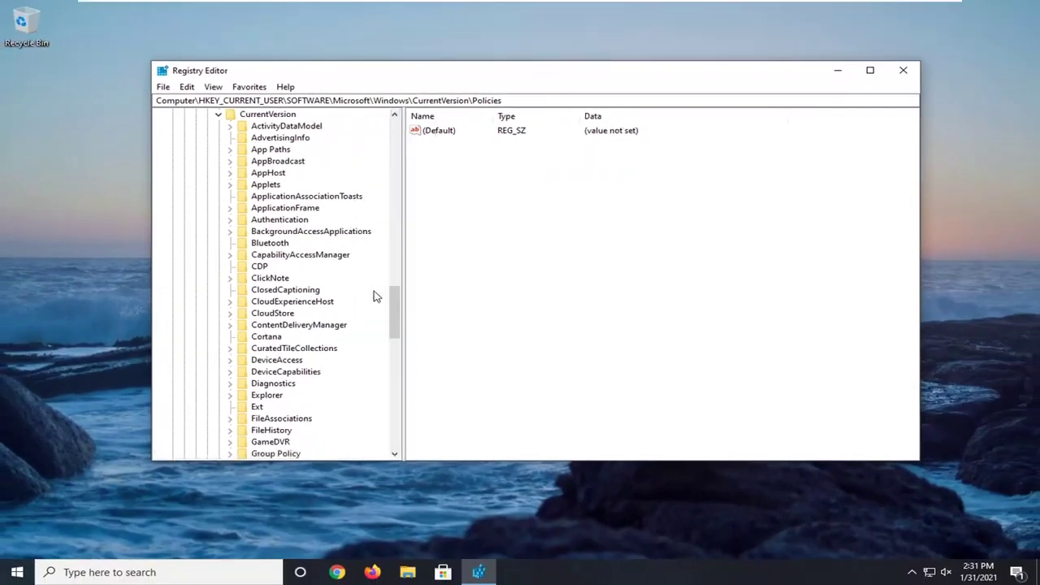
{"action": "left_click_drag", "start_coordinate": [398, 298], "coordinate": [407, 257]}
{"action": "scroll", "coordinate": [339, 298], "scroll_direction": "down", "scroll_amount": 10}
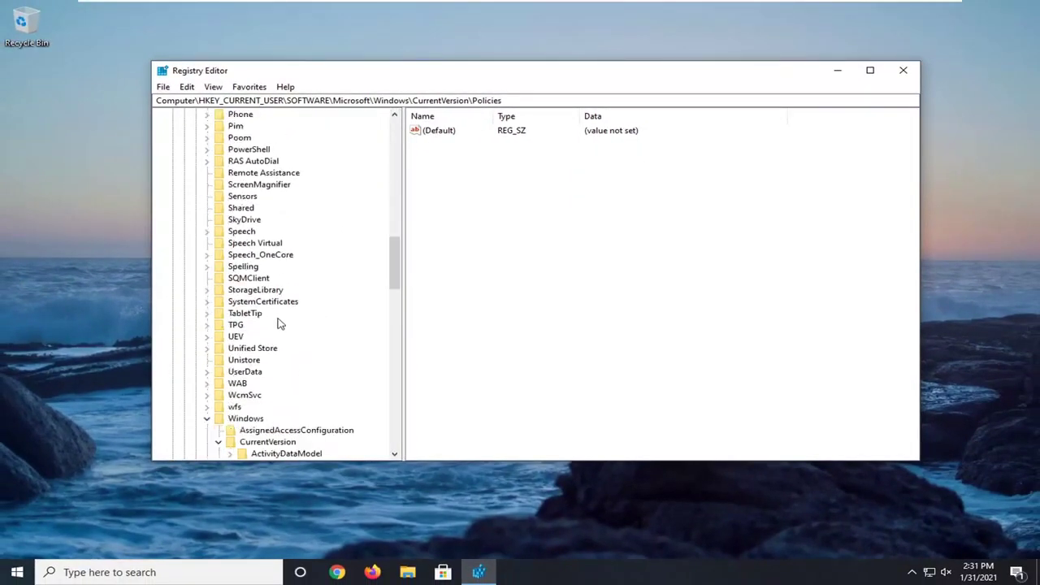
{"action": "left_click", "coordinate": [218, 195]}
{"action": "left_click", "coordinate": [206, 171]}
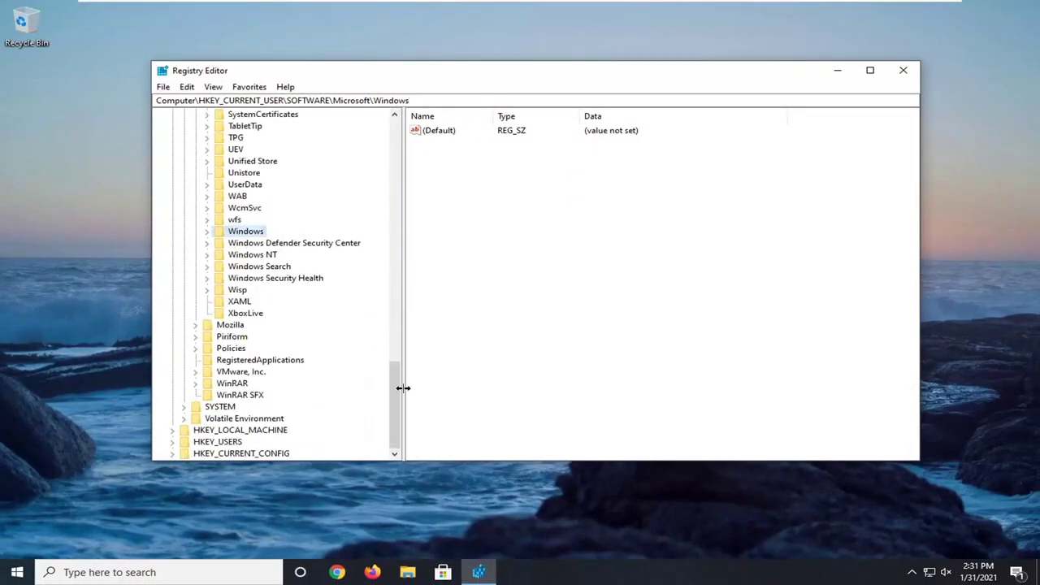
Collapse Microsoft, SOFTWARE and HKEY_CURRENT_USER, then select the Computer root.
{"action": "left_click_drag", "start_coordinate": [401, 390], "coordinate": [398, 361]}
{"action": "scroll", "coordinate": [392, 377], "scroll_direction": "up", "scroll_amount": 15}
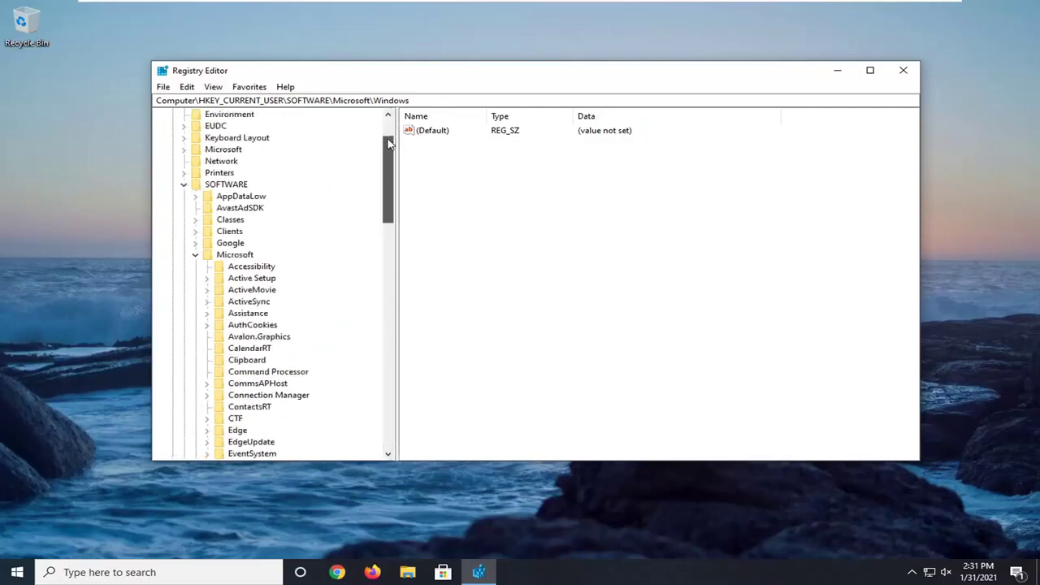
{"action": "left_click", "coordinate": [195, 324]}
{"action": "left_click", "coordinate": [183, 254]}
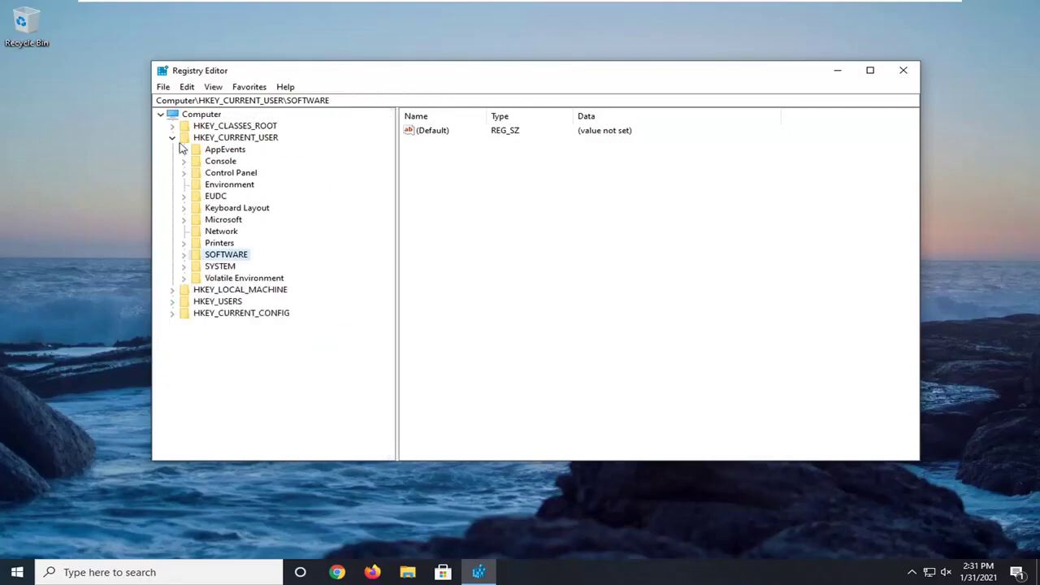
{"action": "left_click", "coordinate": [171, 137]}
{"action": "left_click", "coordinate": [200, 114]}
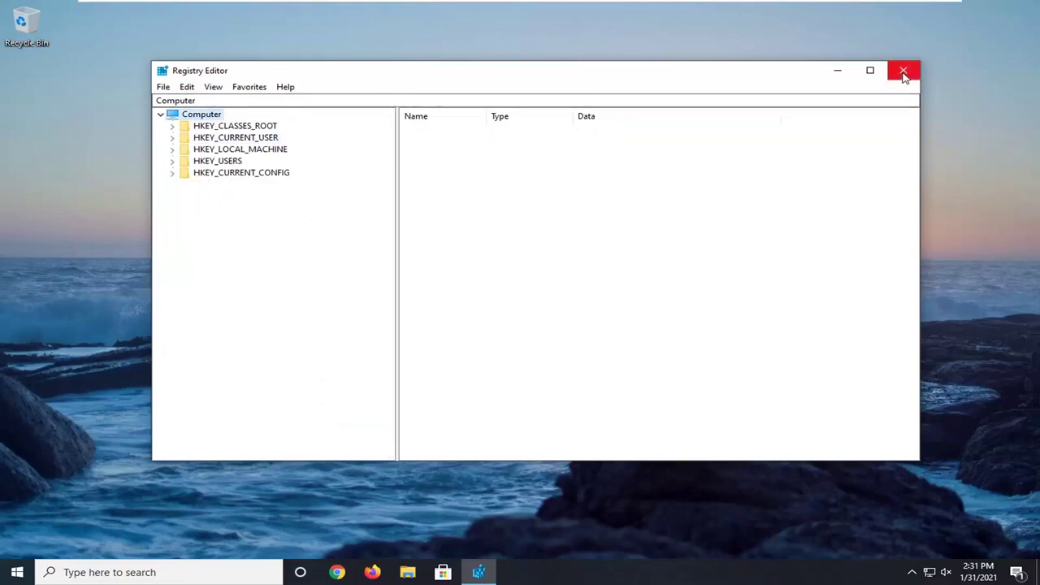